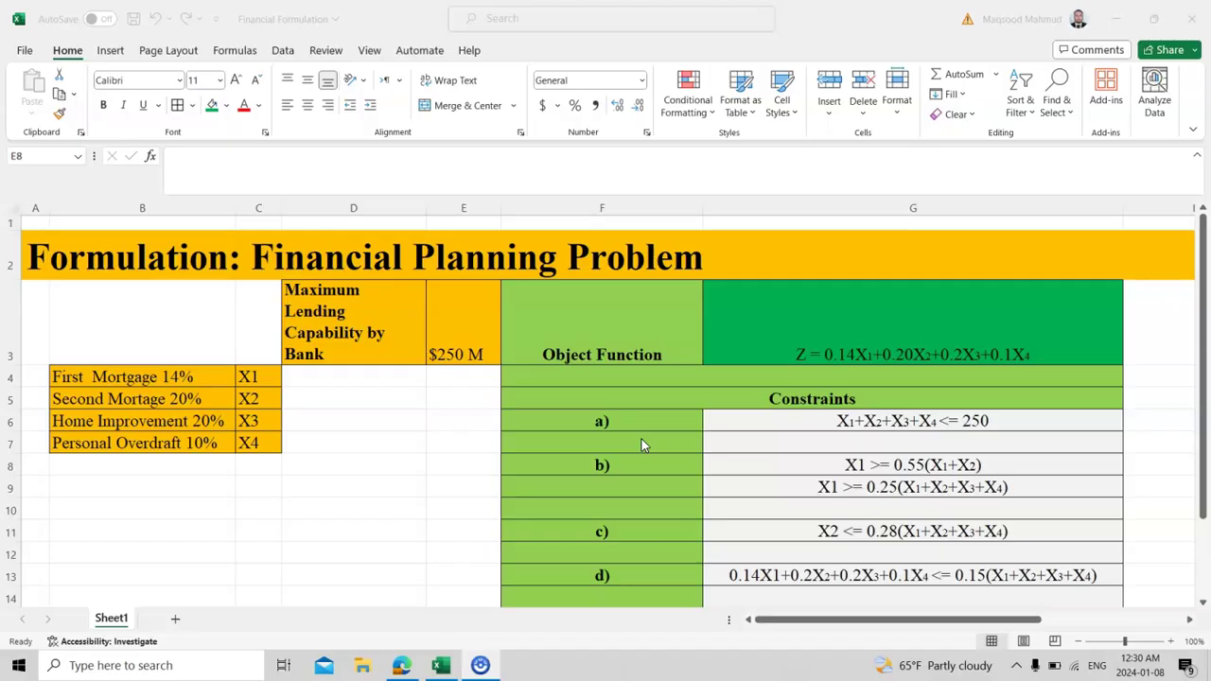
Step: Enter =14/100, =20/100, =20/100 and =10/100 in D4:D7, giving coefficients 0.14, 0.2, 0.2, 0.1
click(178, 378)
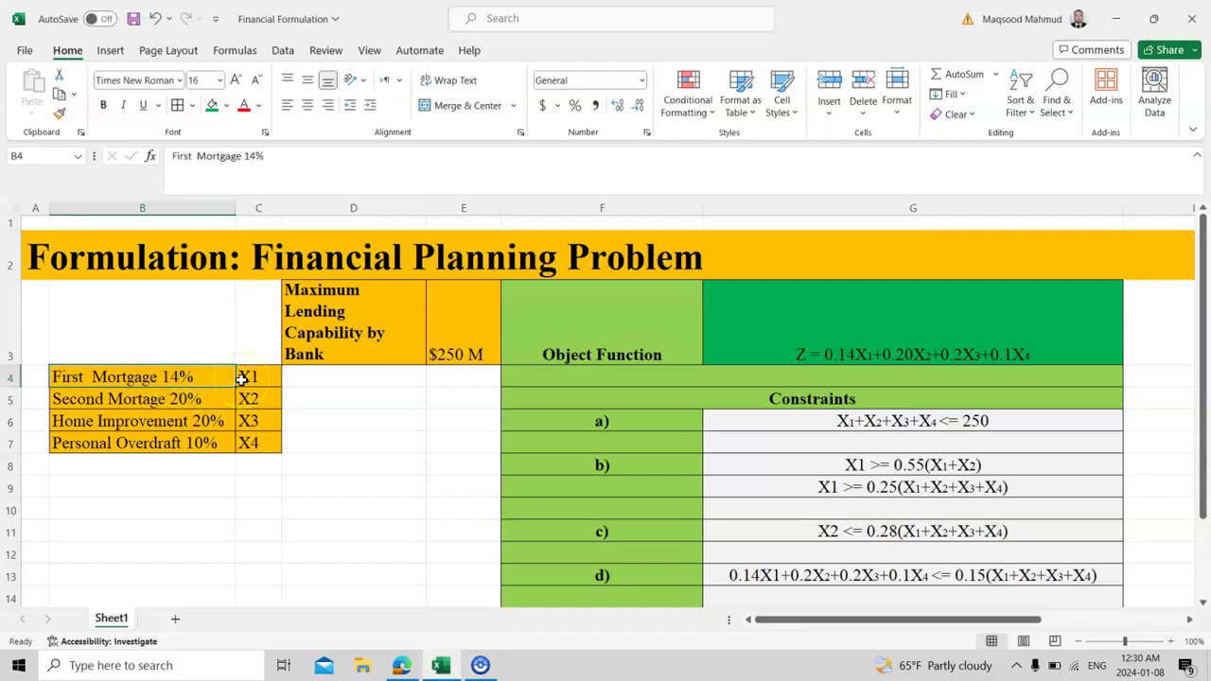
double_click(329, 378)
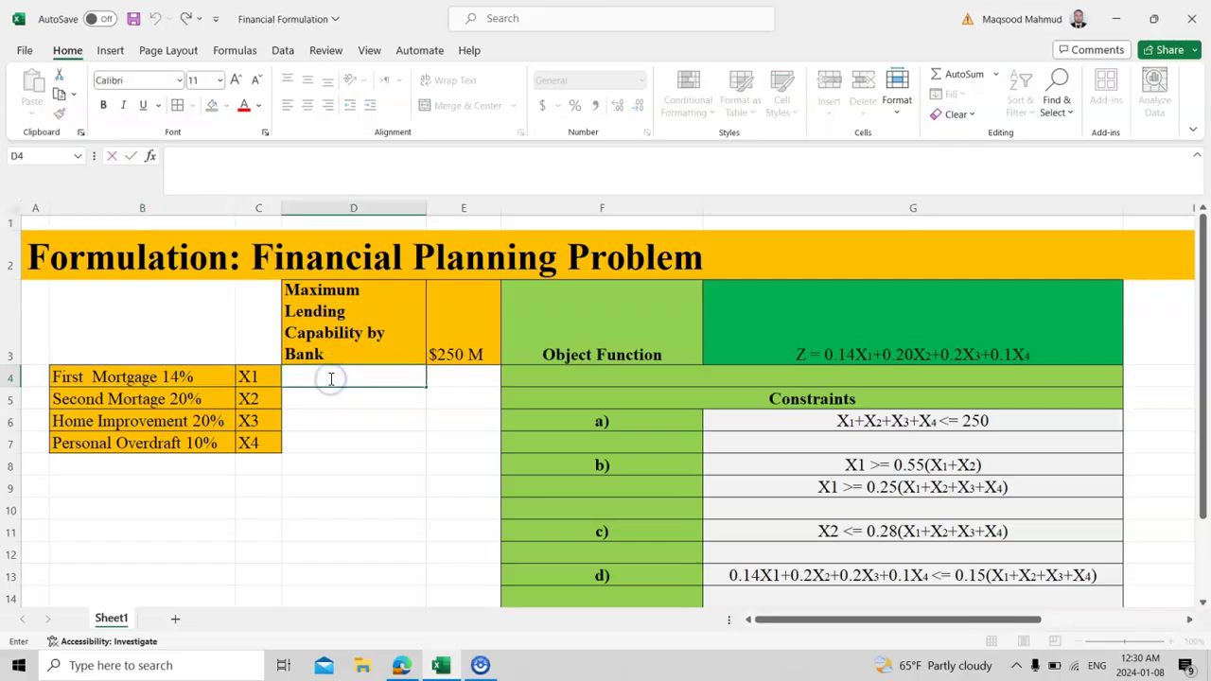
text(=14)
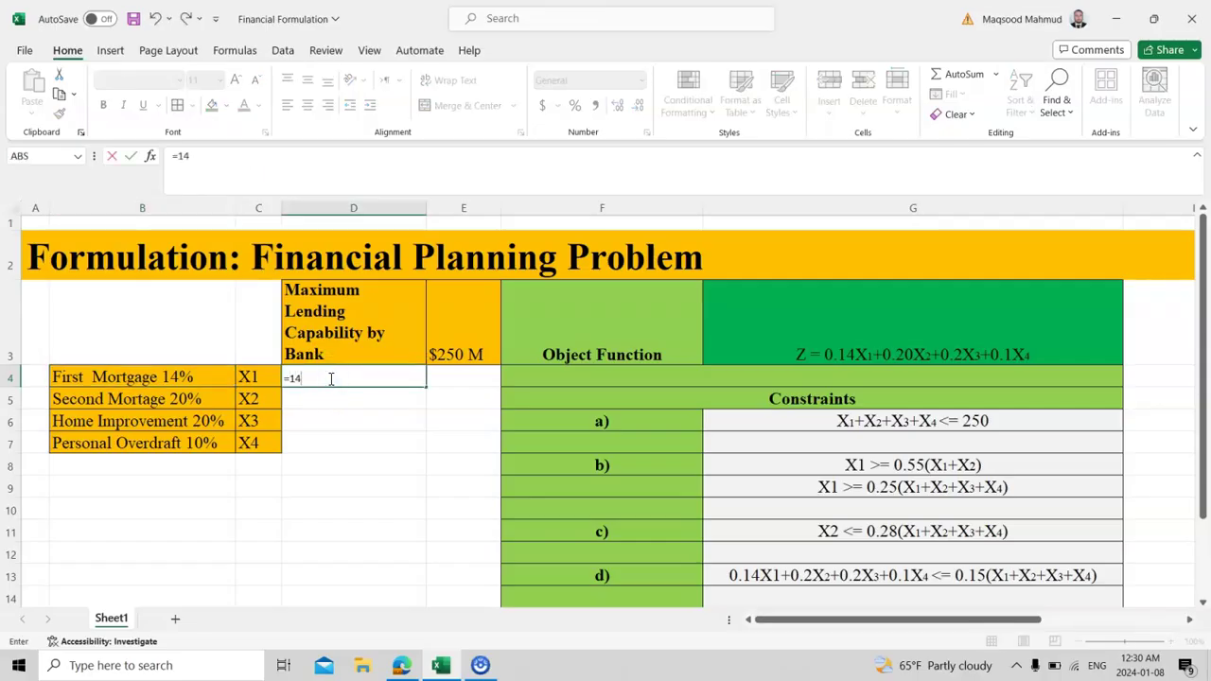
text(/100)
key(Return)
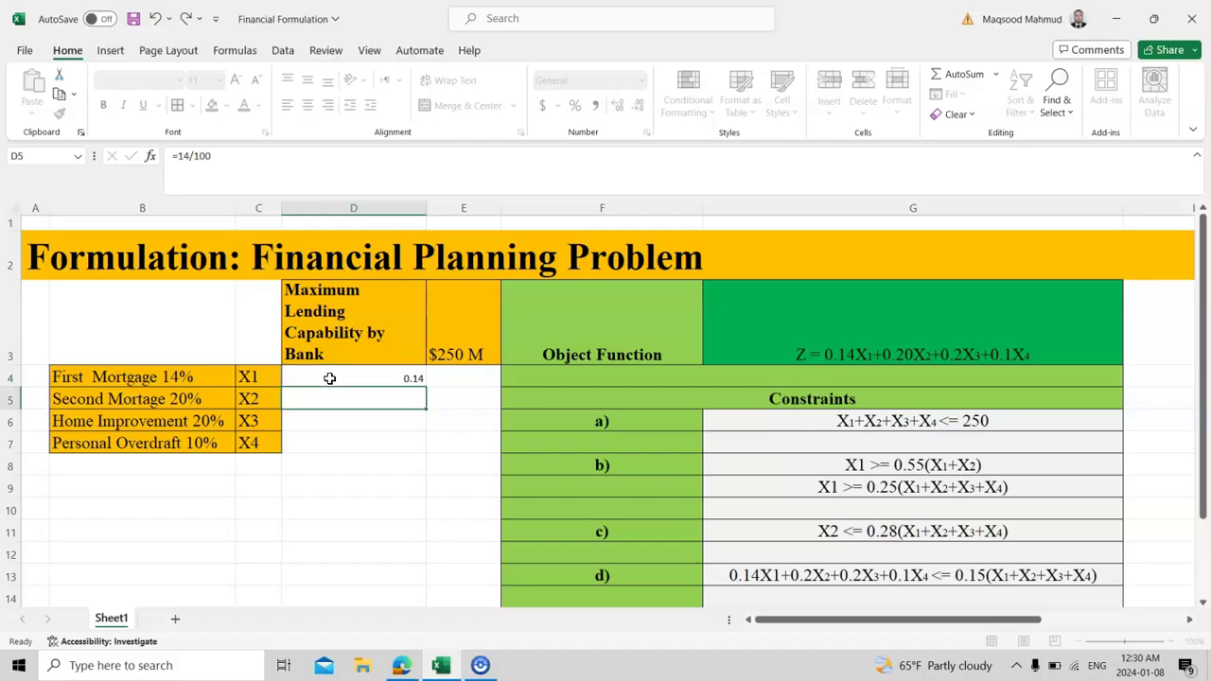
double_click(330, 398)
text(=20/100)
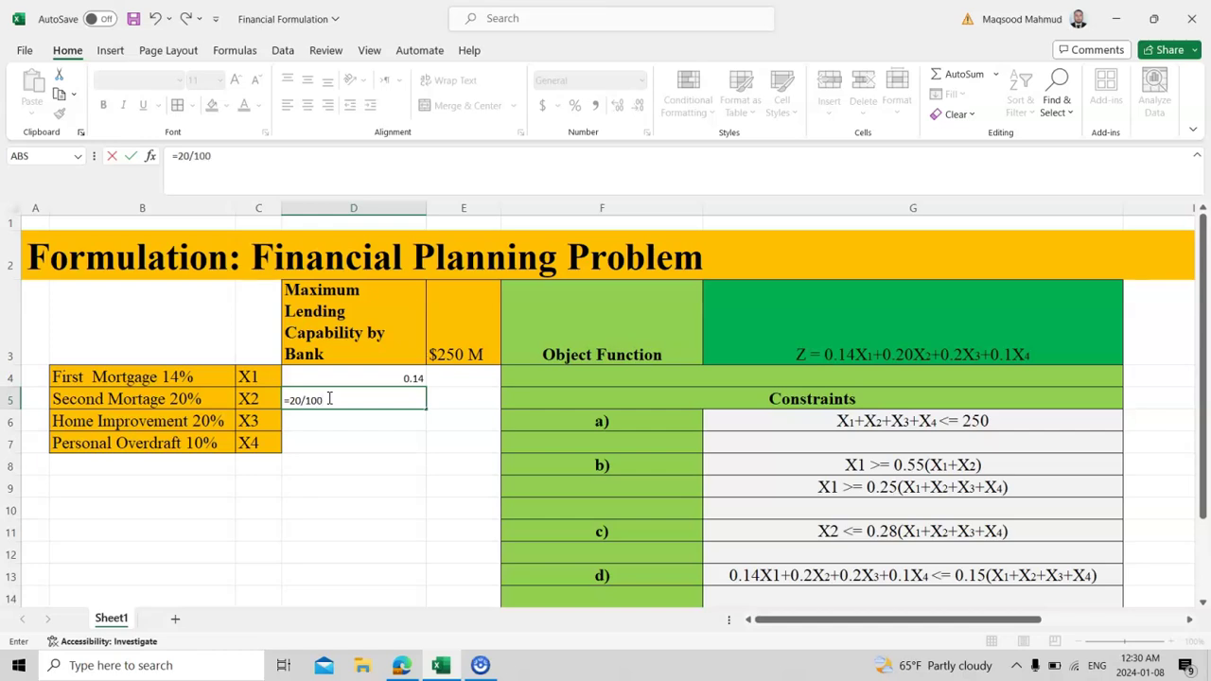
key(Return)
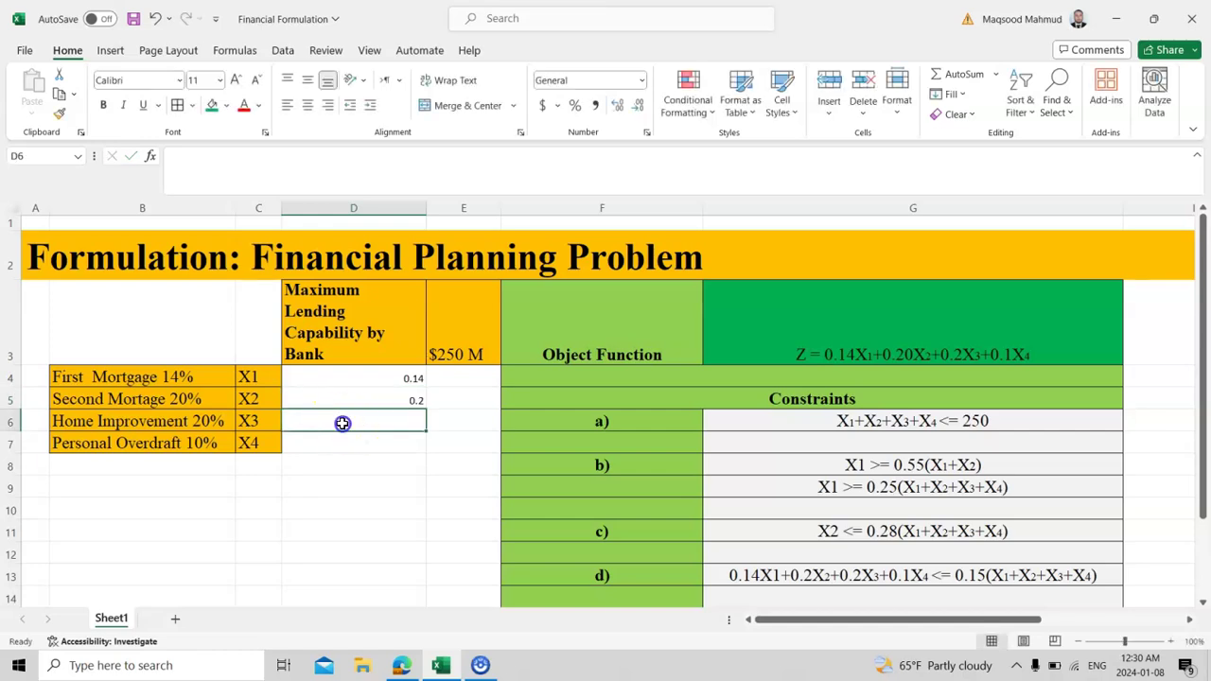
text(=2)
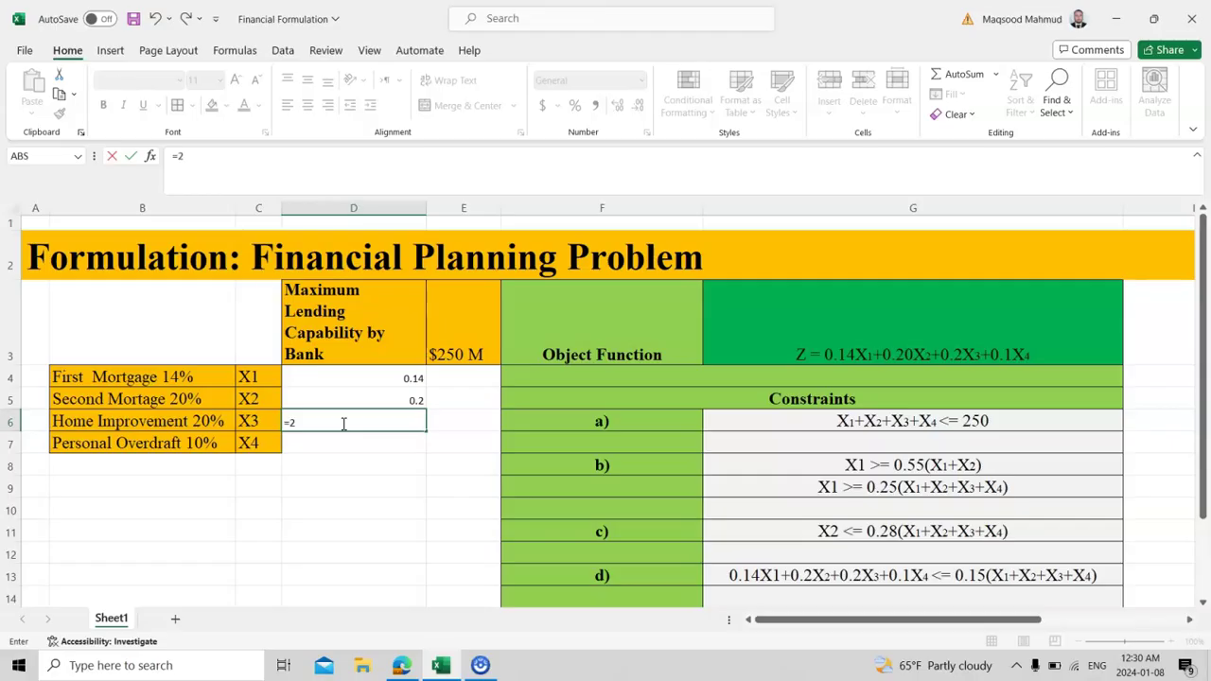
text(0/100)
key(Return)
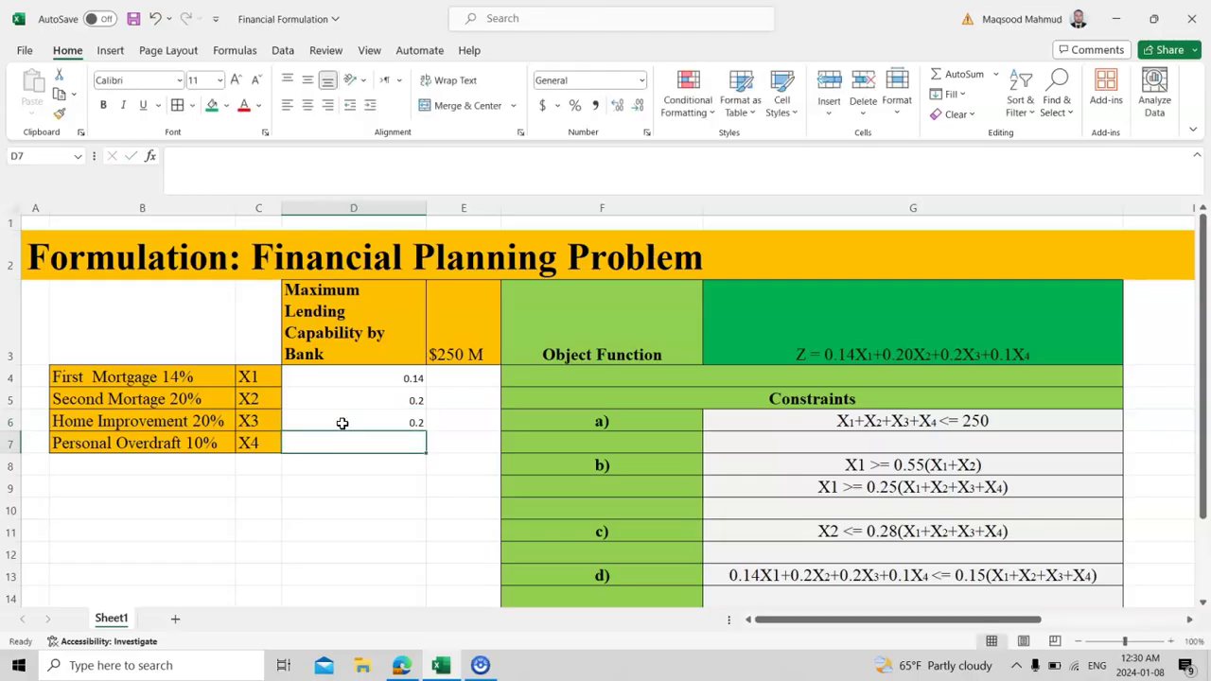
double_click(354, 445)
text(=10)
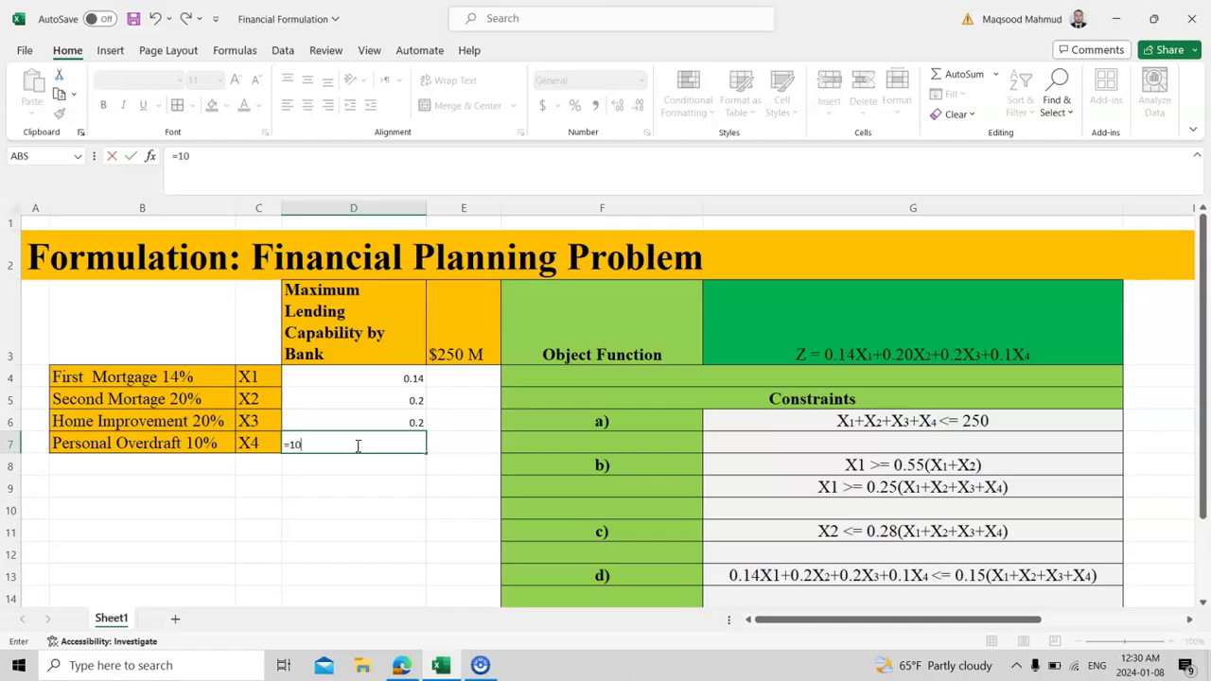
text(/100)
key(Return)
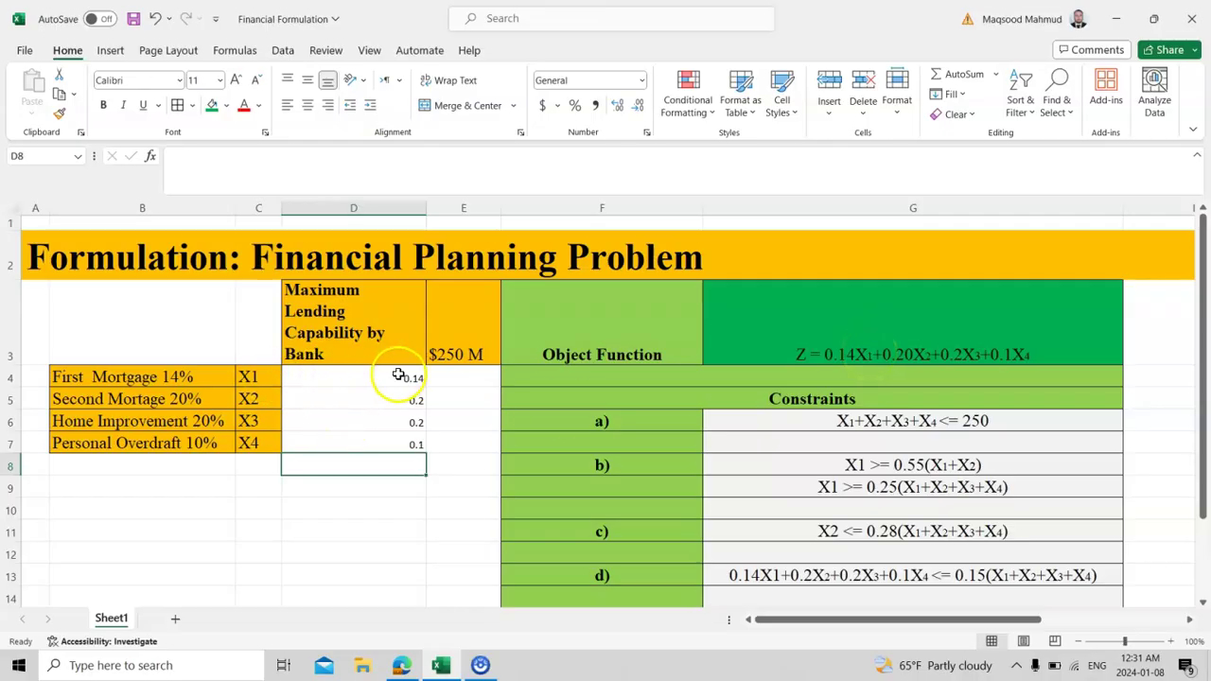
double_click(857, 348)
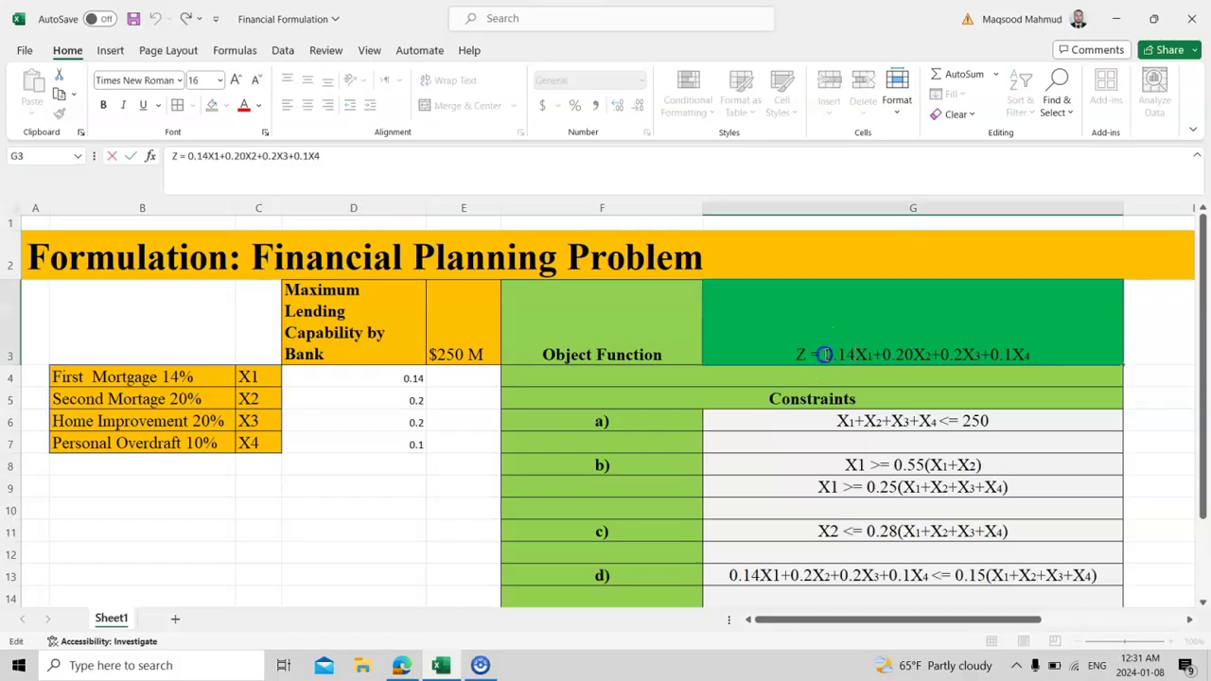
drag(823, 354, 870, 353)
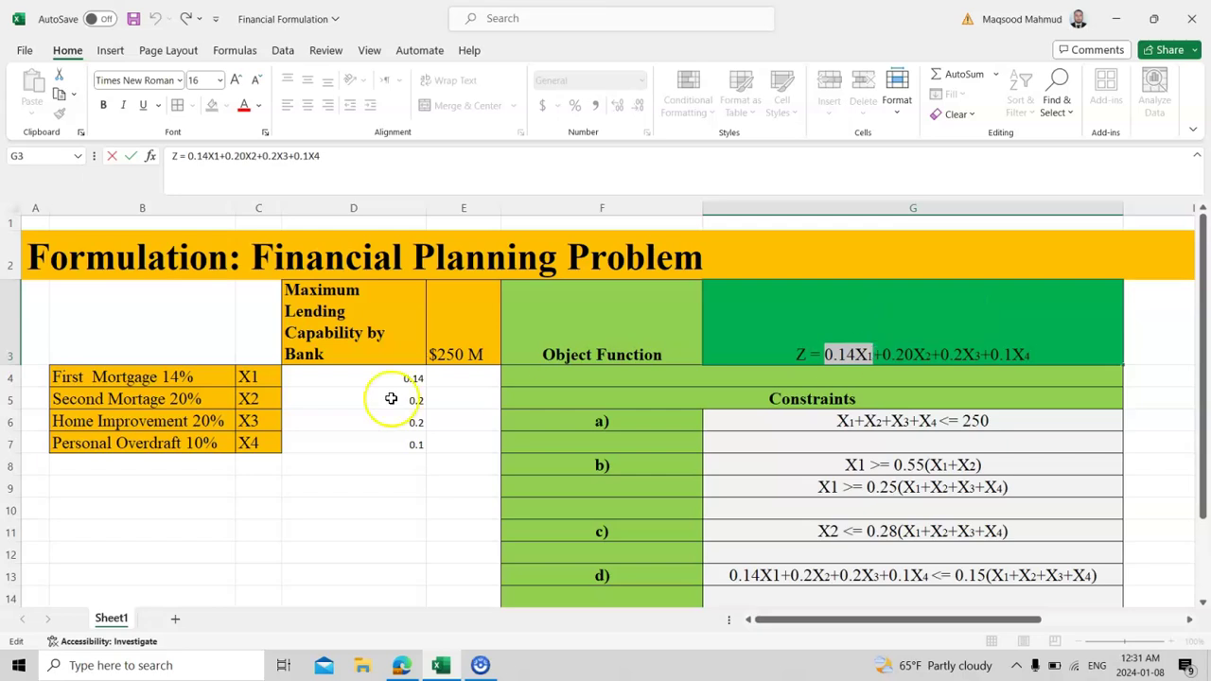
click(355, 399)
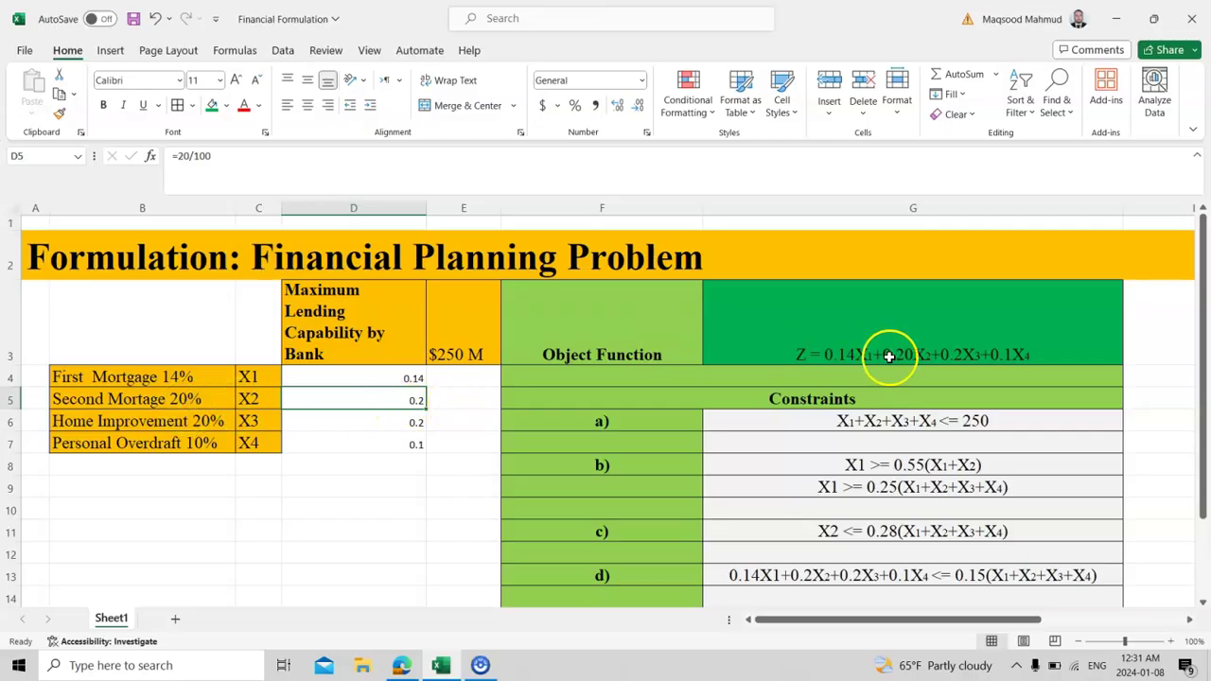
double_click(922, 351)
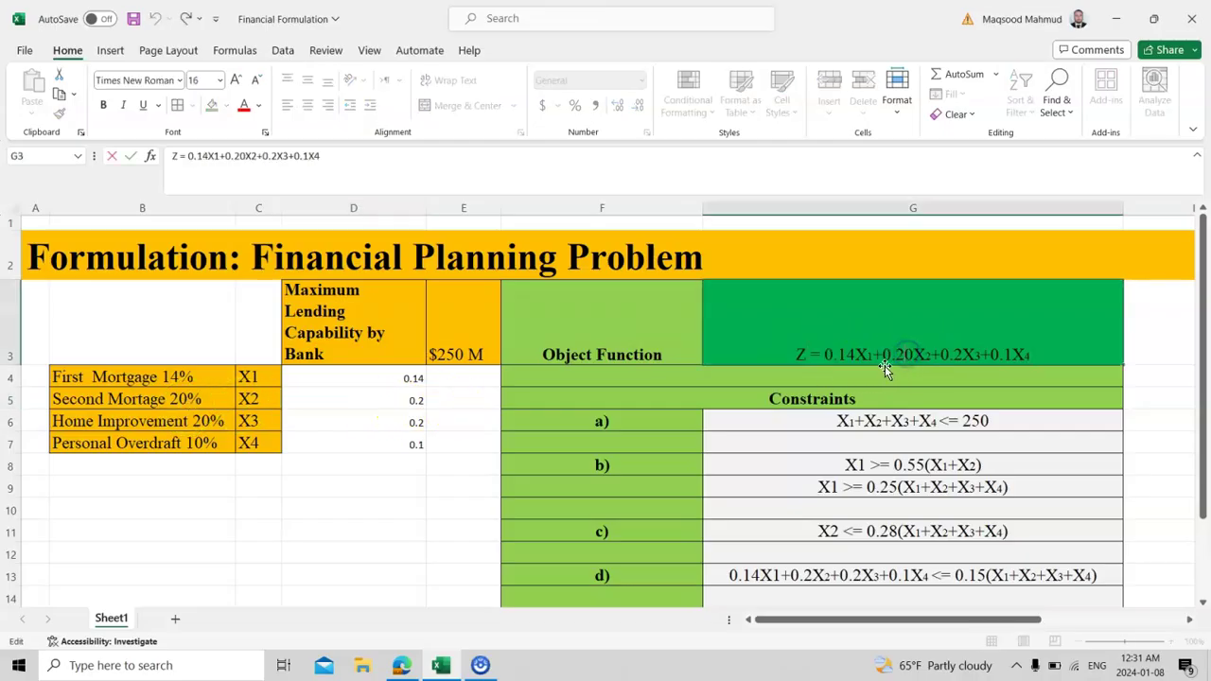
drag(885, 354, 932, 354)
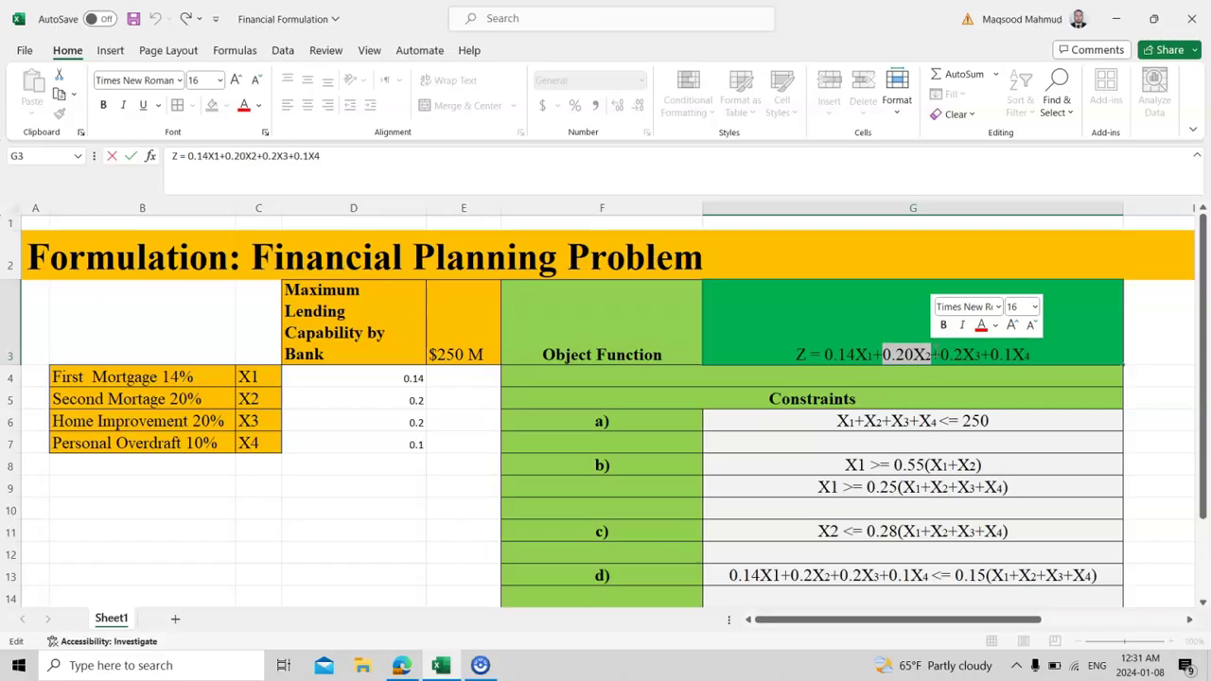
click(941, 354)
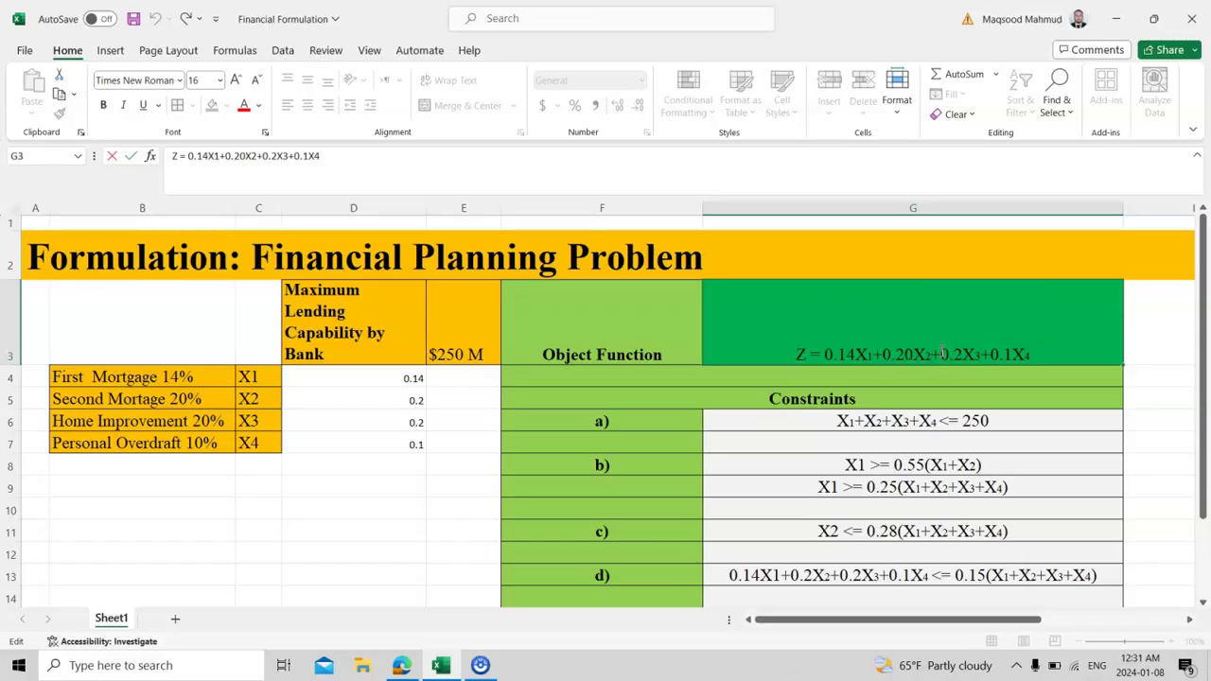
drag(943, 354, 977, 355)
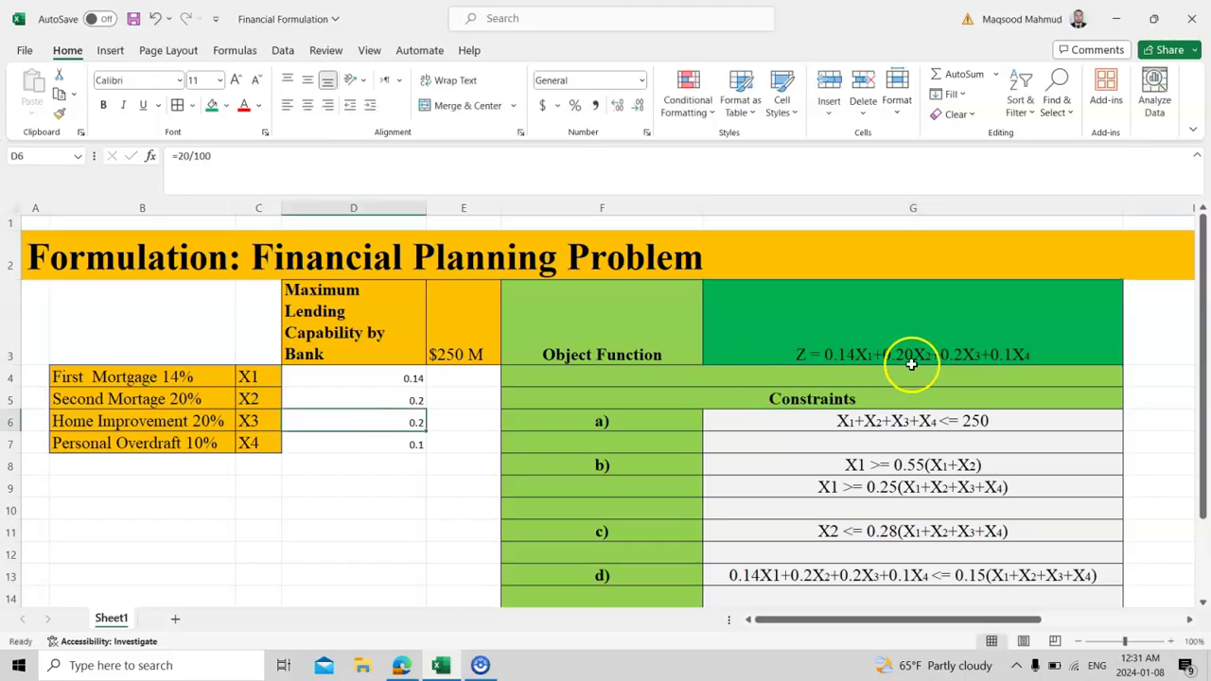
click(1002, 352)
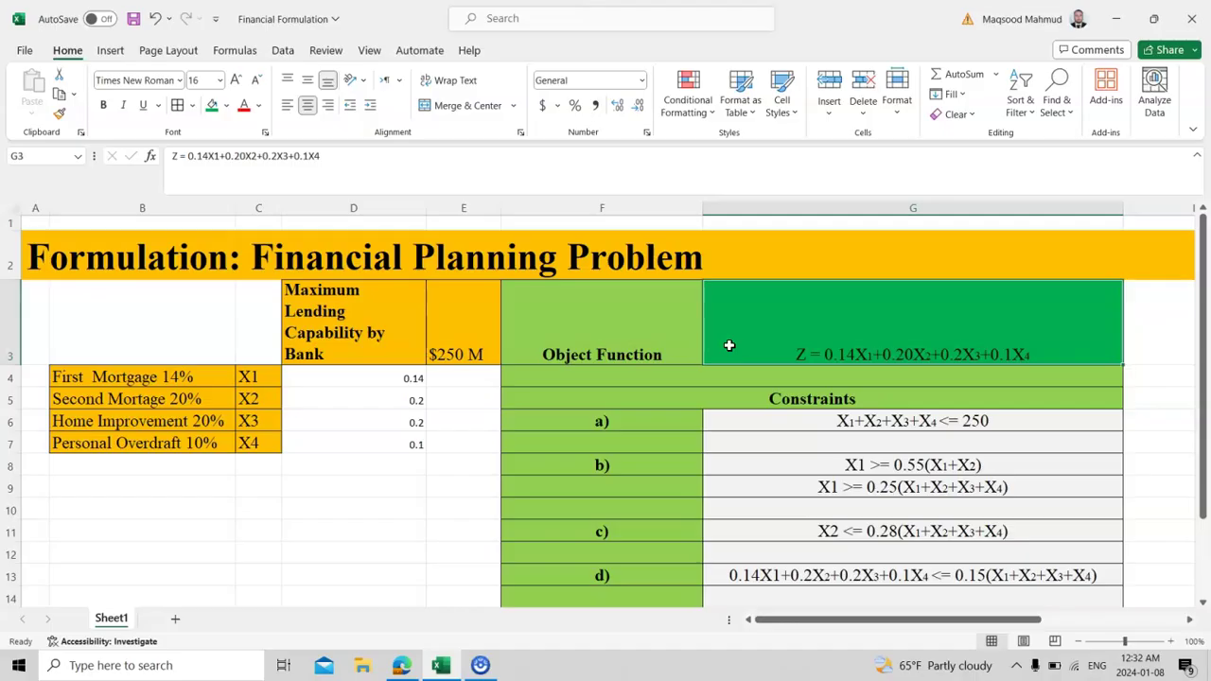
Step: Enter =250 in cell C8 as the total lending amount
click(797, 421)
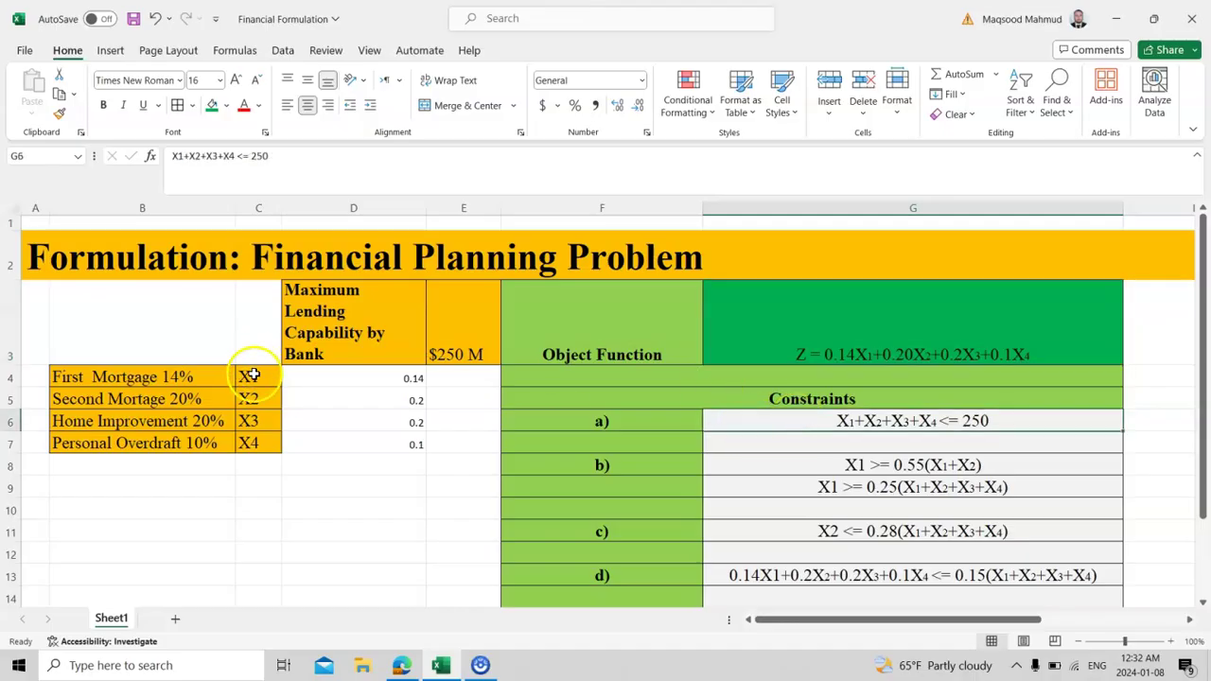
double_click(252, 468)
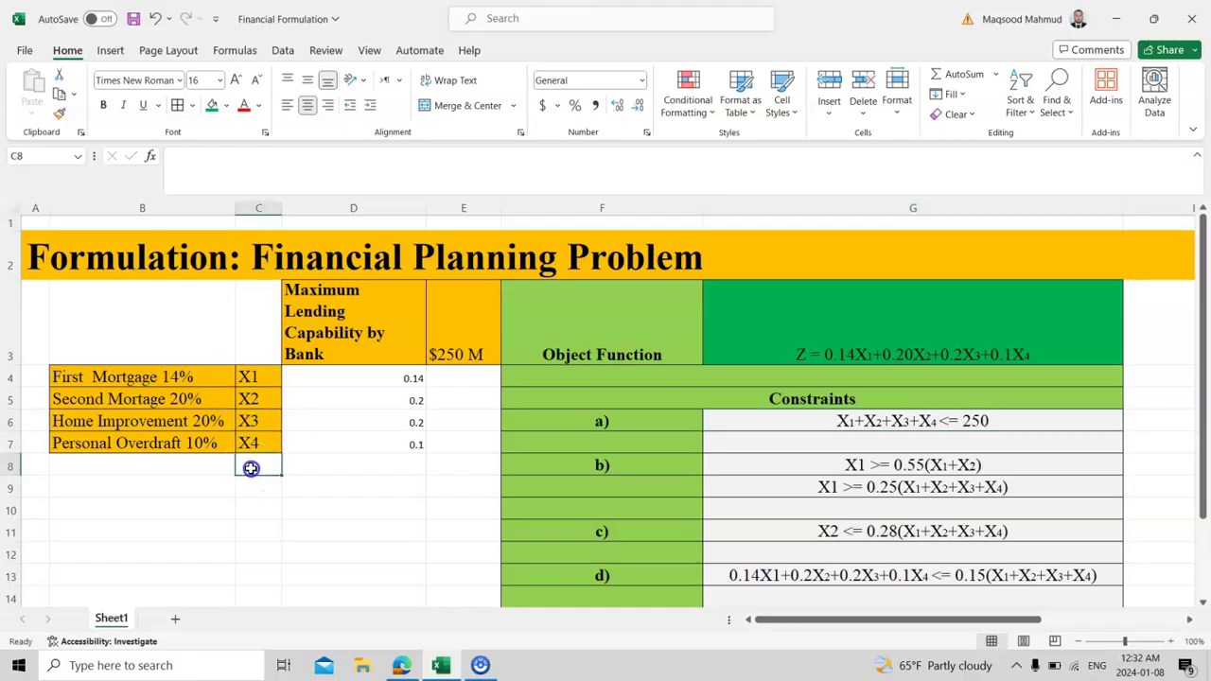
text(=250 M)
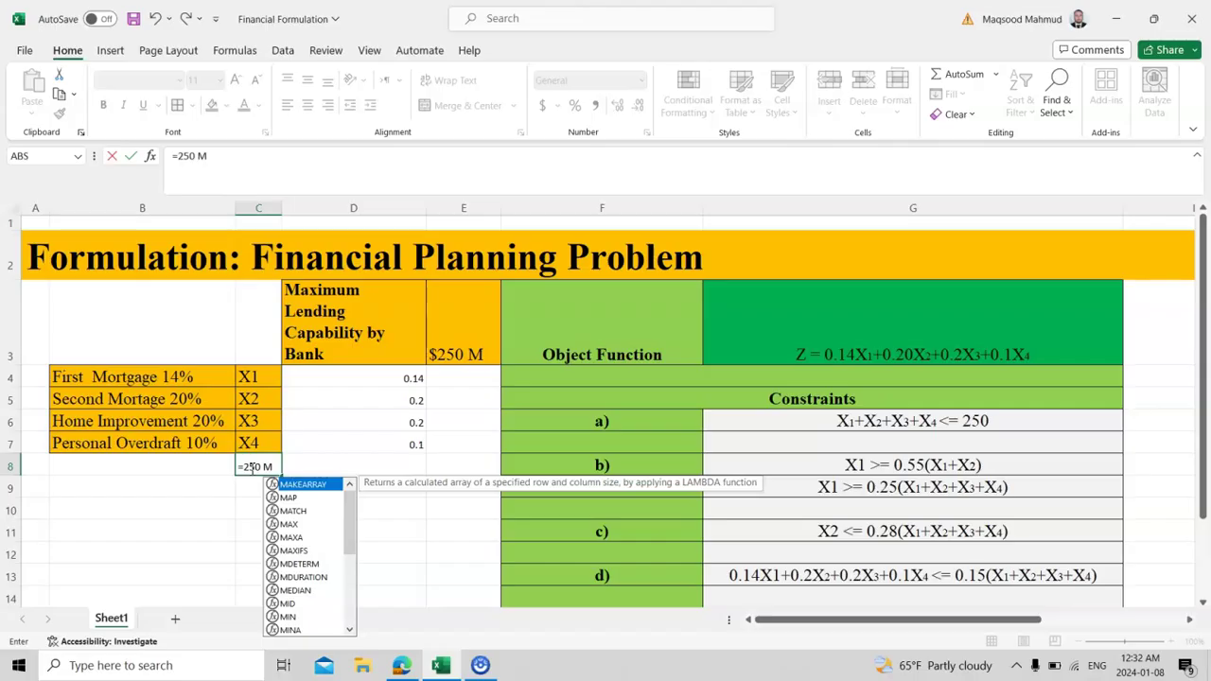
key(BackSpace)
click(253, 488)
key(BackSpace)
key(BackSpace)
key(BackSpace)
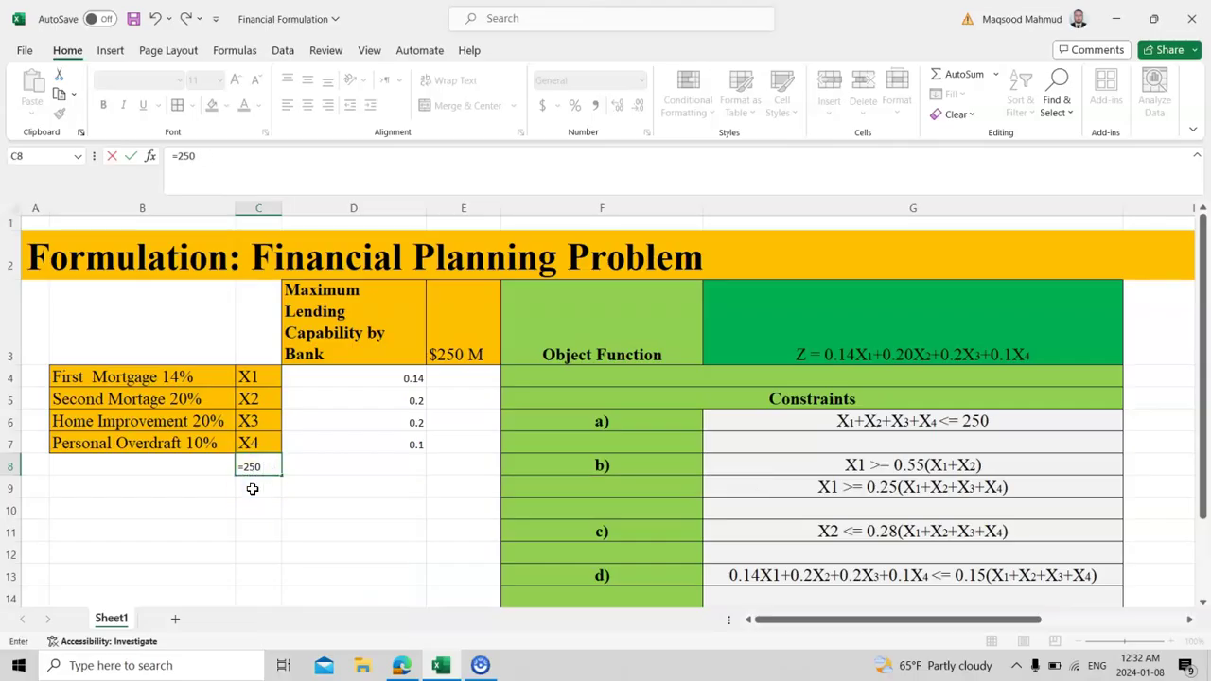
key(Return)
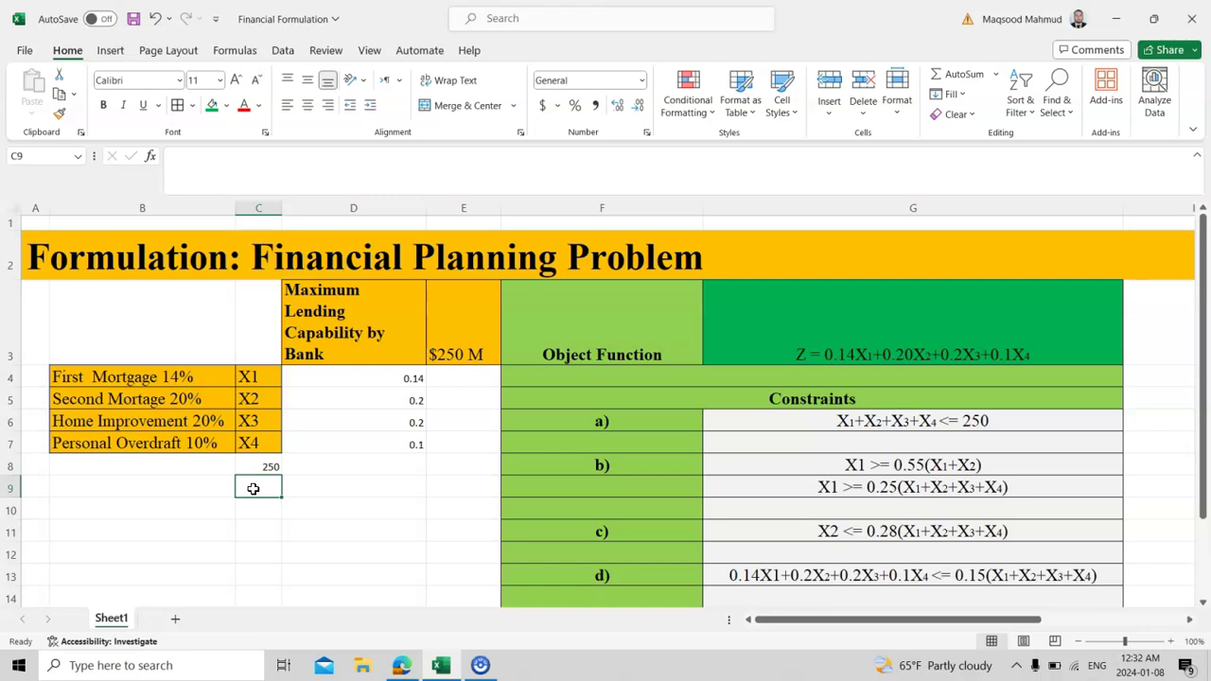
Step: Label row 8 with 'Total Lending Money' in B8 and 'Maximum Lending Capability by Bank' in D8
click(208, 467)
text(Total Lending Money)
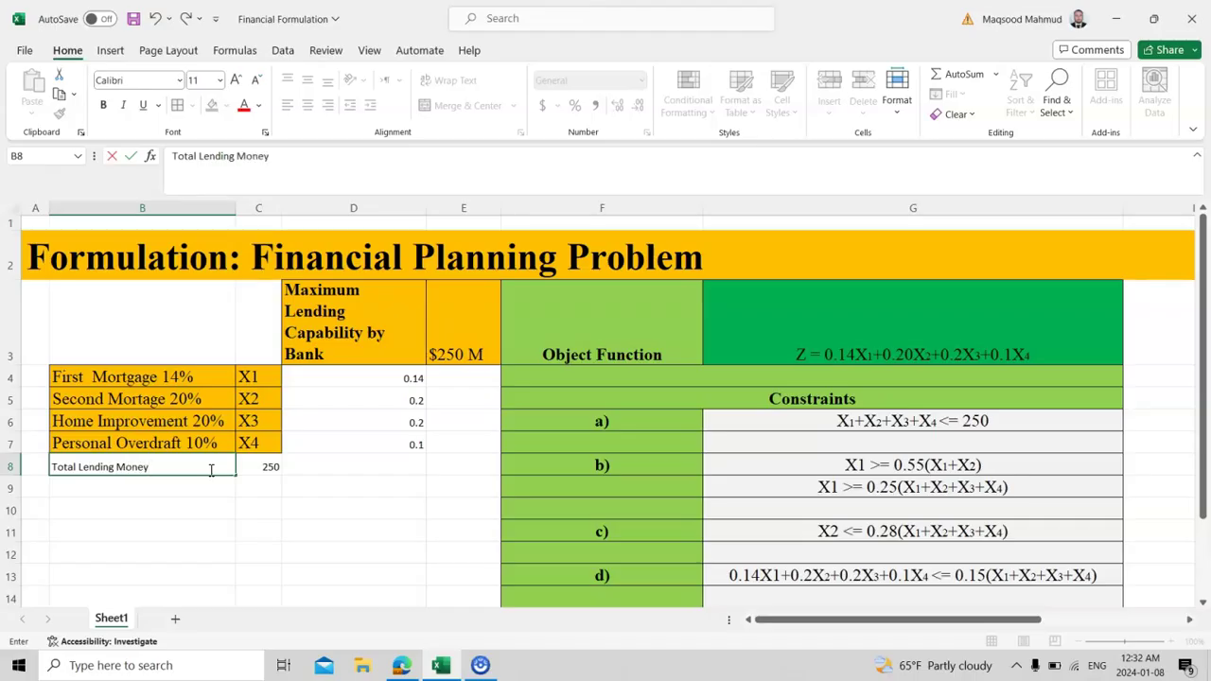
key(Return)
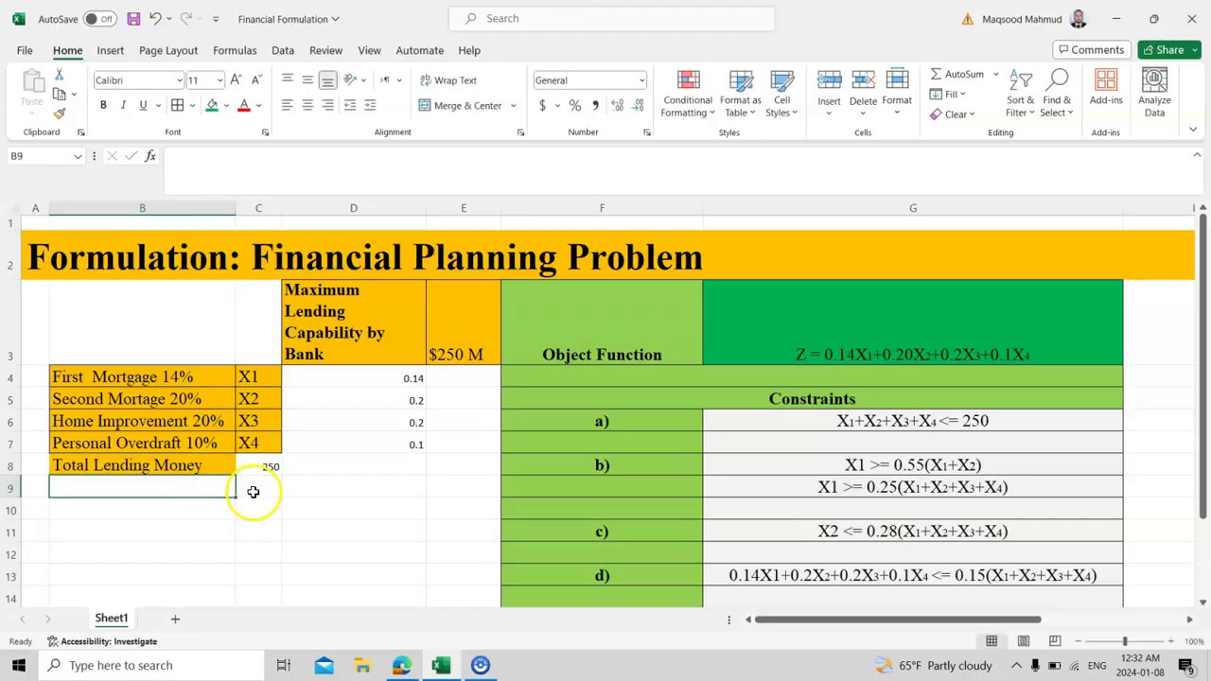
click(298, 465)
text(M)
key(Return)
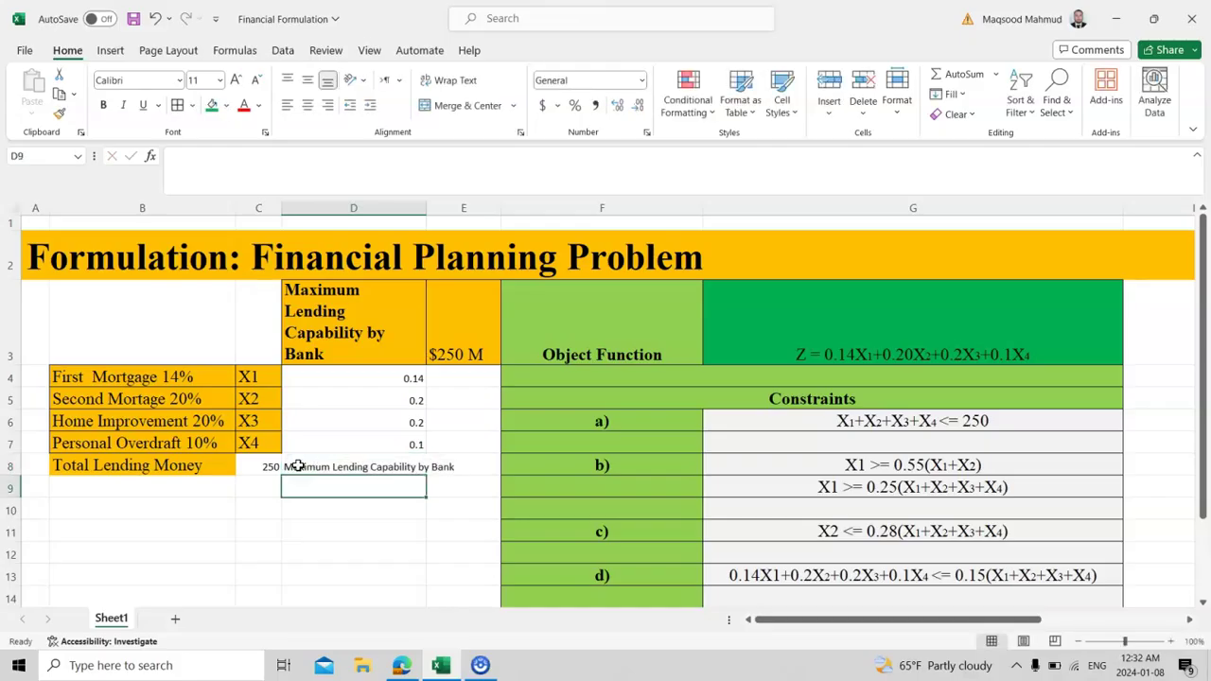
click(322, 462)
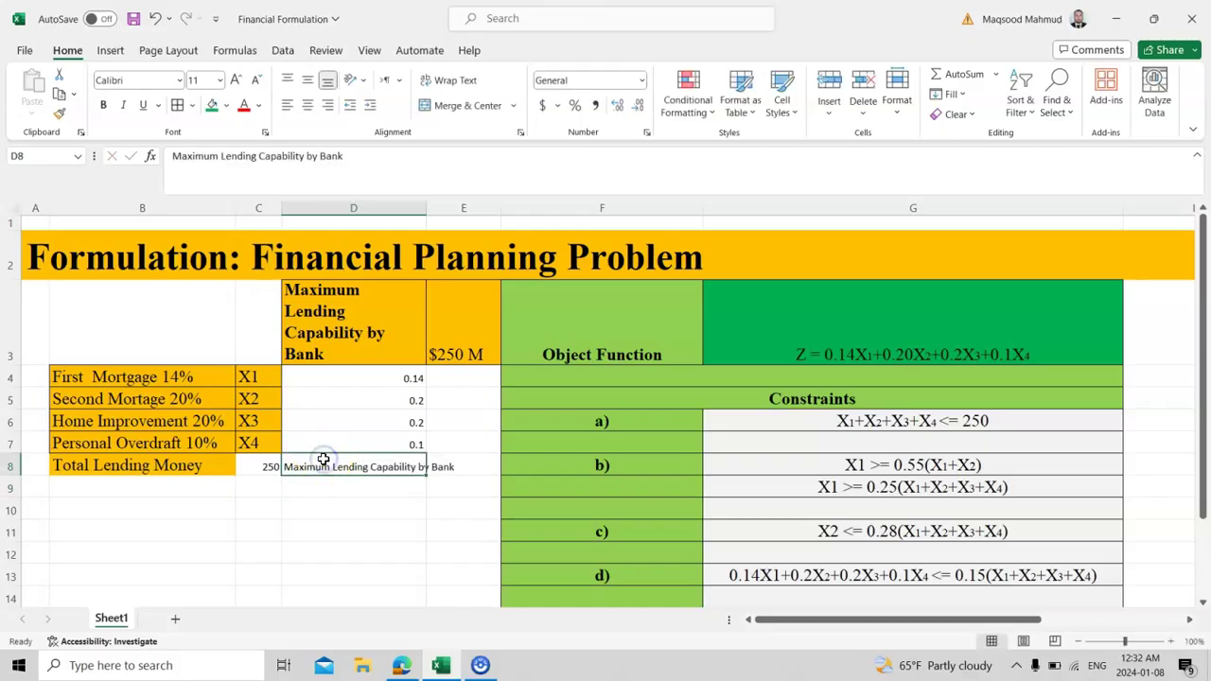
click(330, 533)
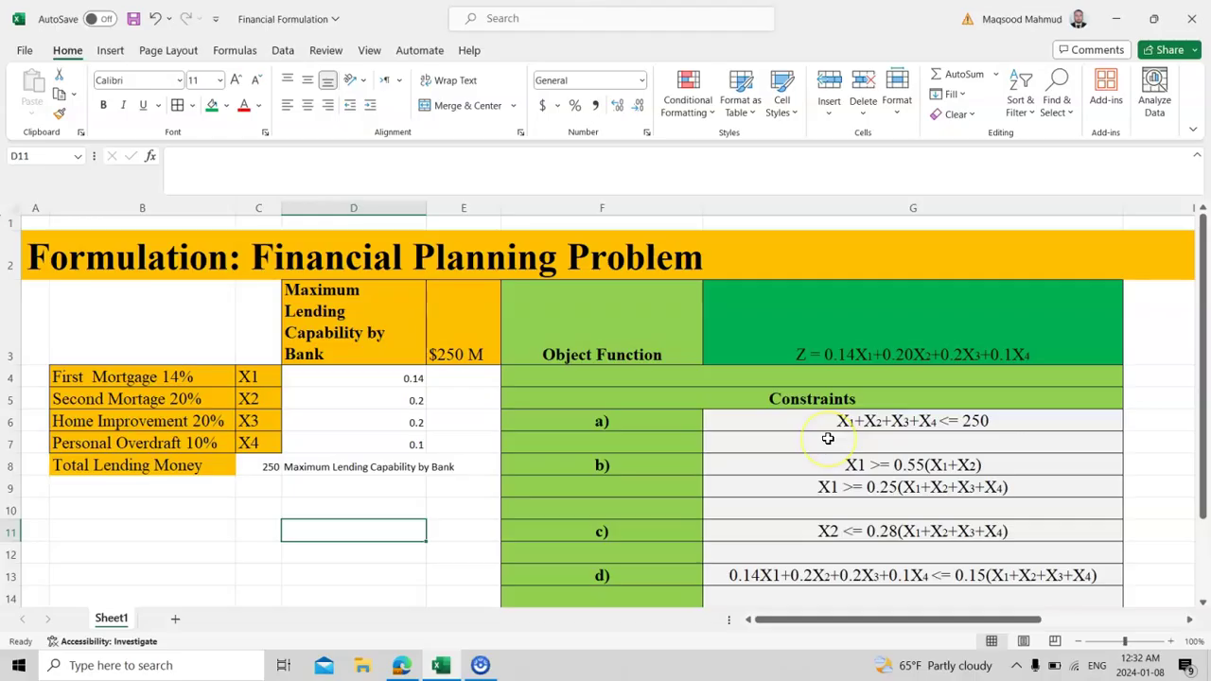